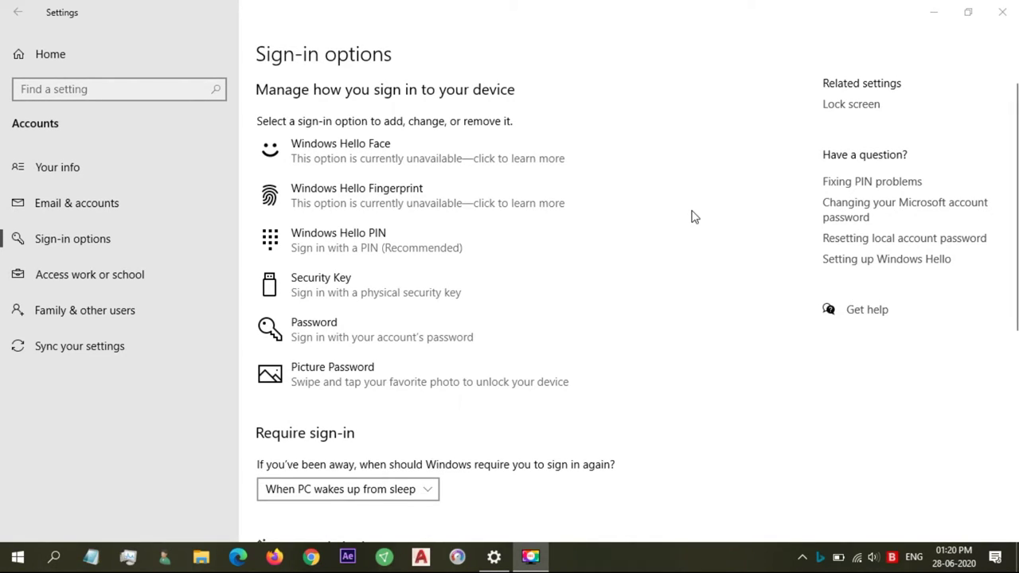
# Examine the Windows Hello Face, Windows Hello Fingerprint and Security Key sign-in options, including the security key management dialog
pyautogui.click(458, 160)
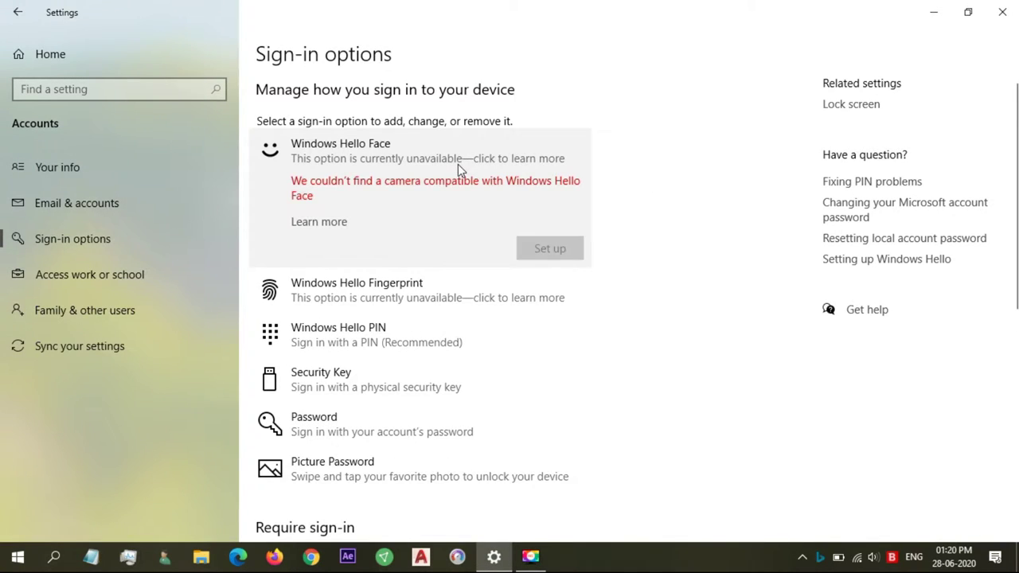
pyautogui.click(472, 299)
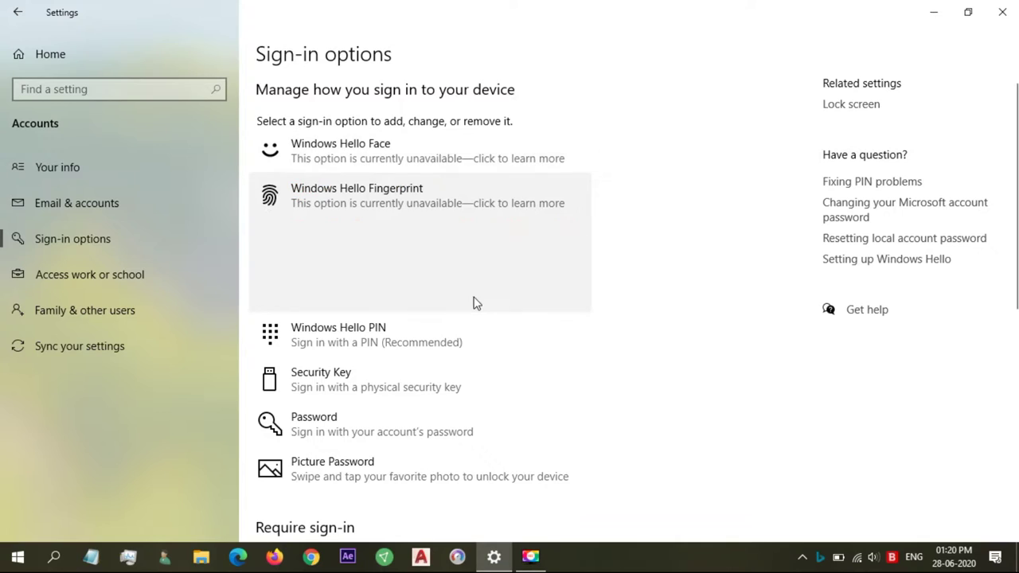
pyautogui.scroll(-2, 476, 301)
pyautogui.click(477, 299)
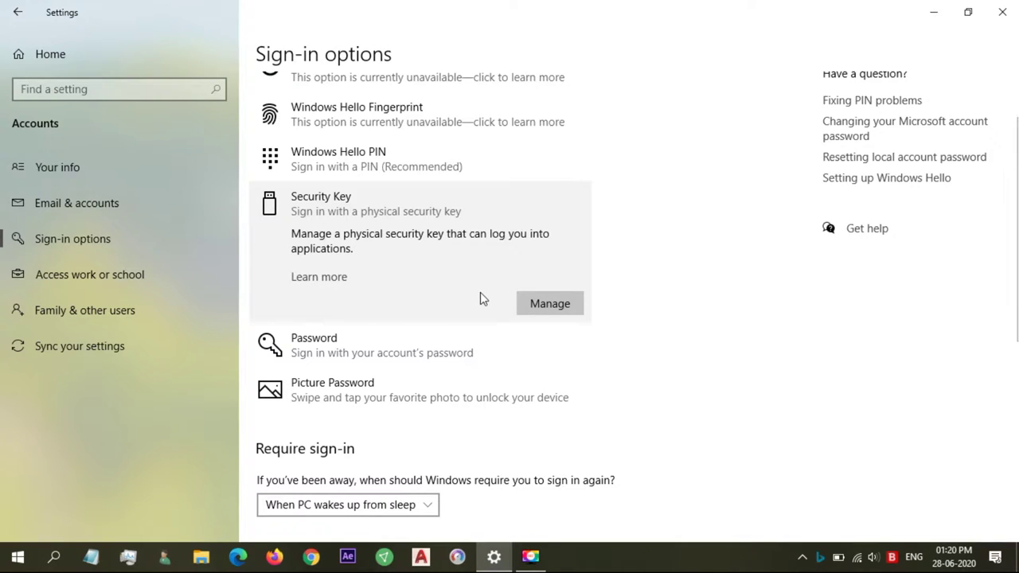
pyautogui.click(564, 307)
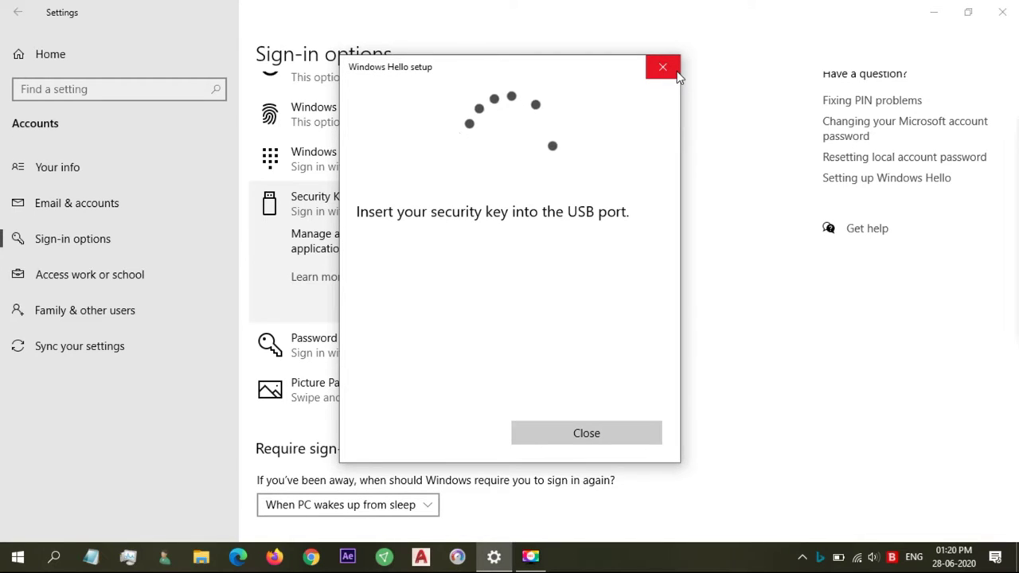
pyautogui.click(678, 72)
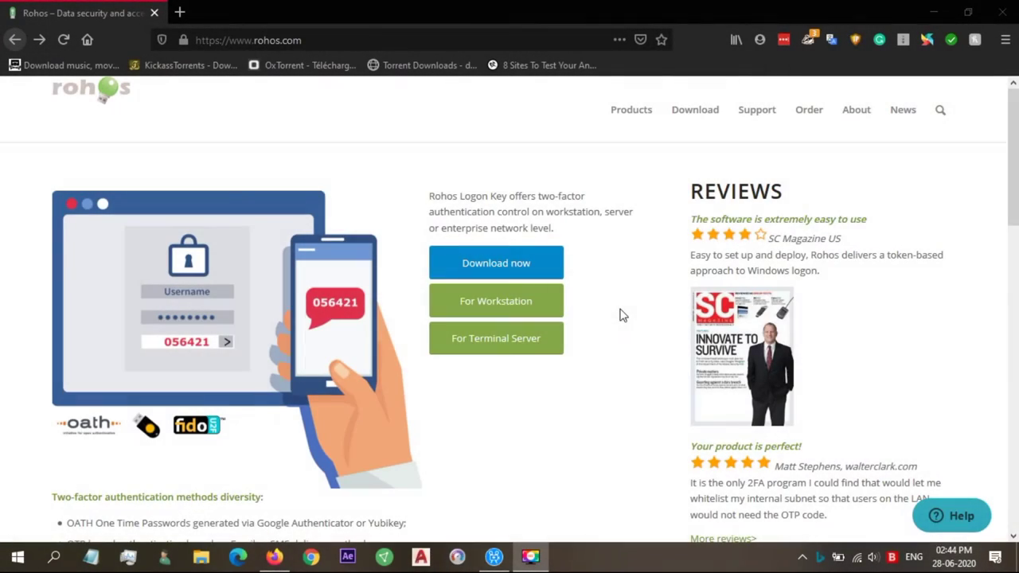
# Open the Rohos Logon Key product page on the Rohos website in Firefox and start its download
pyautogui.moveTo(616, 117)
pyautogui.click(657, 167)
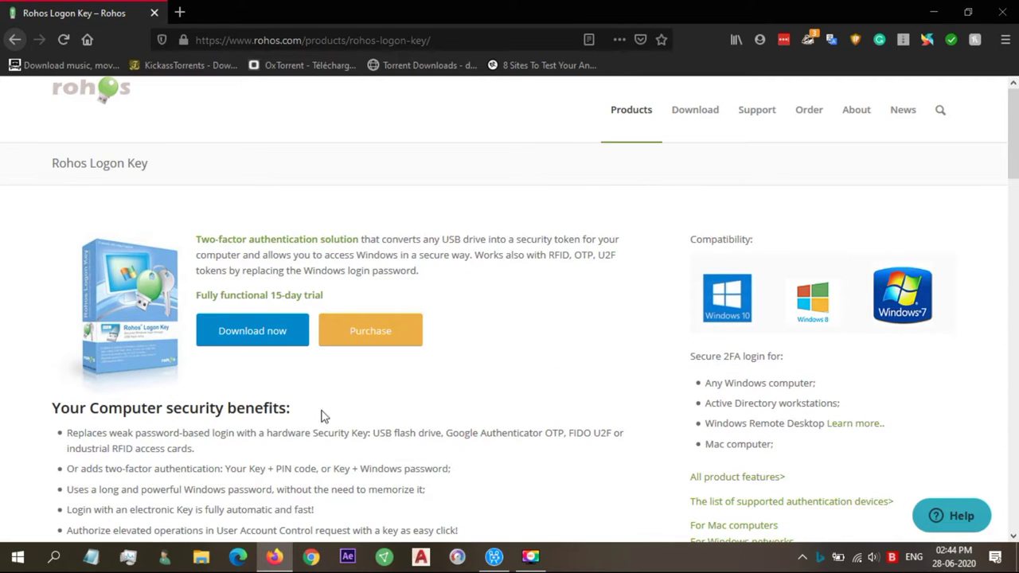
pyautogui.click(290, 339)
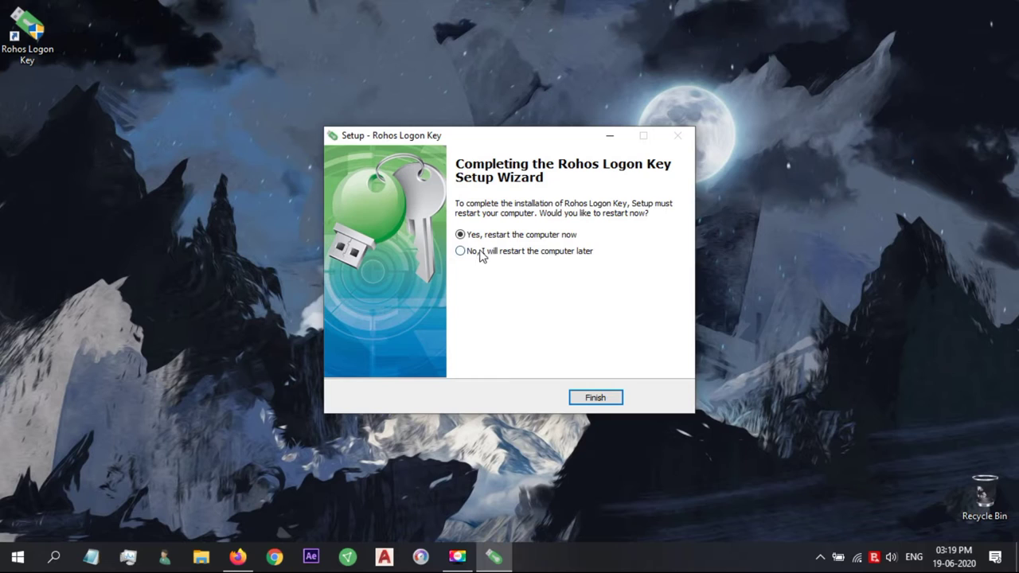
# Finish the Rohos Logon Key installation with the computer restart postponed, and launch the program from the desktop
pyautogui.click(480, 253)
pyautogui.click(590, 393)
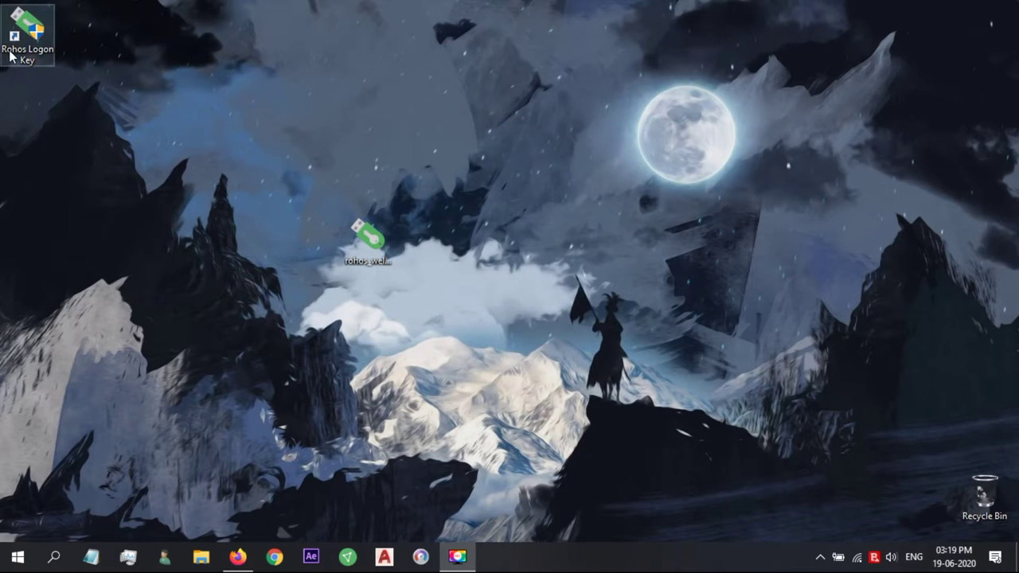
pyautogui.doubleClick(27, 32)
pyautogui.click(371, 372)
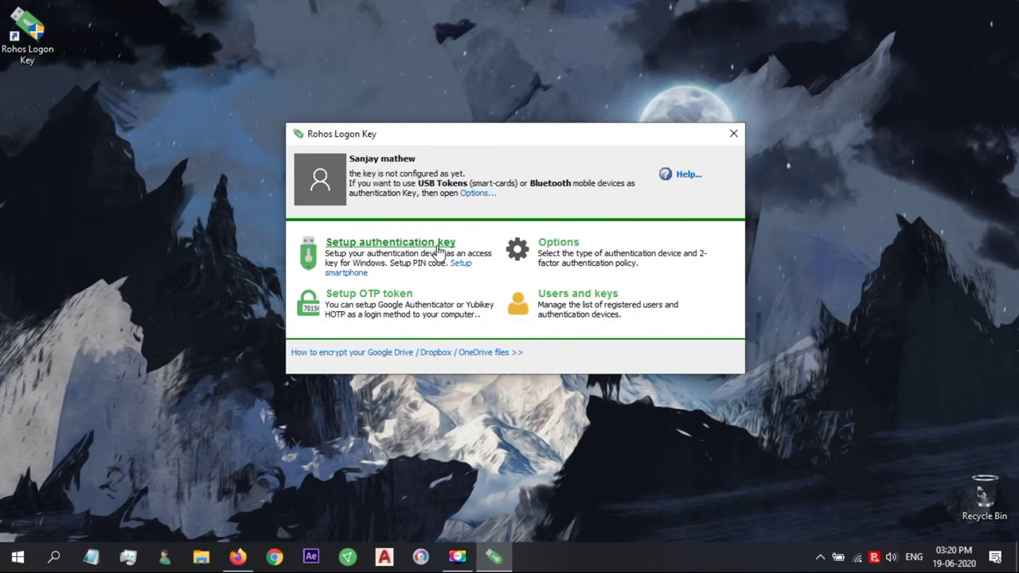
# Set up the USB flash drive F:\ as the authentication key, entering the account's Windows password
pyautogui.click(438, 251)
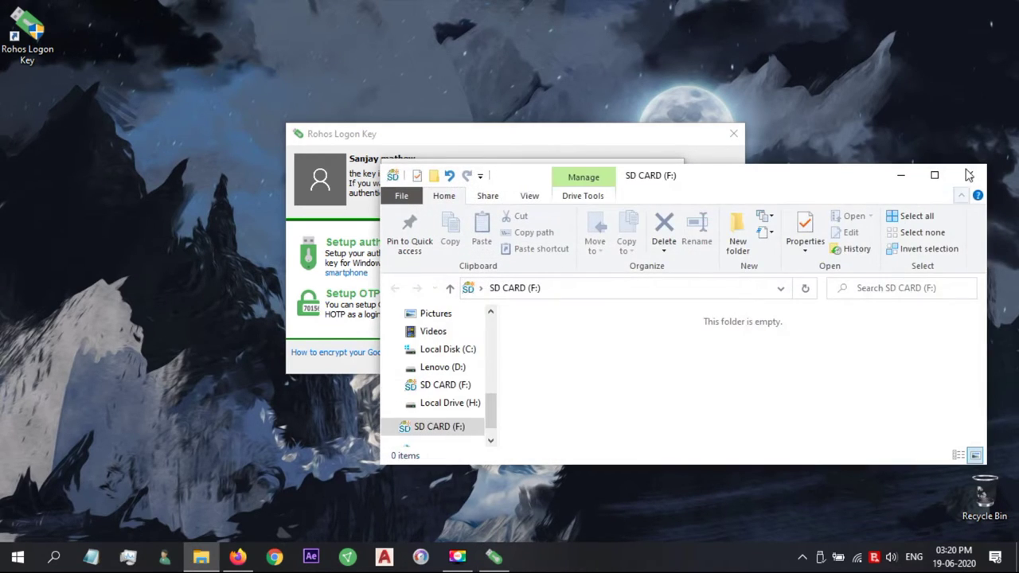
pyautogui.click(968, 175)
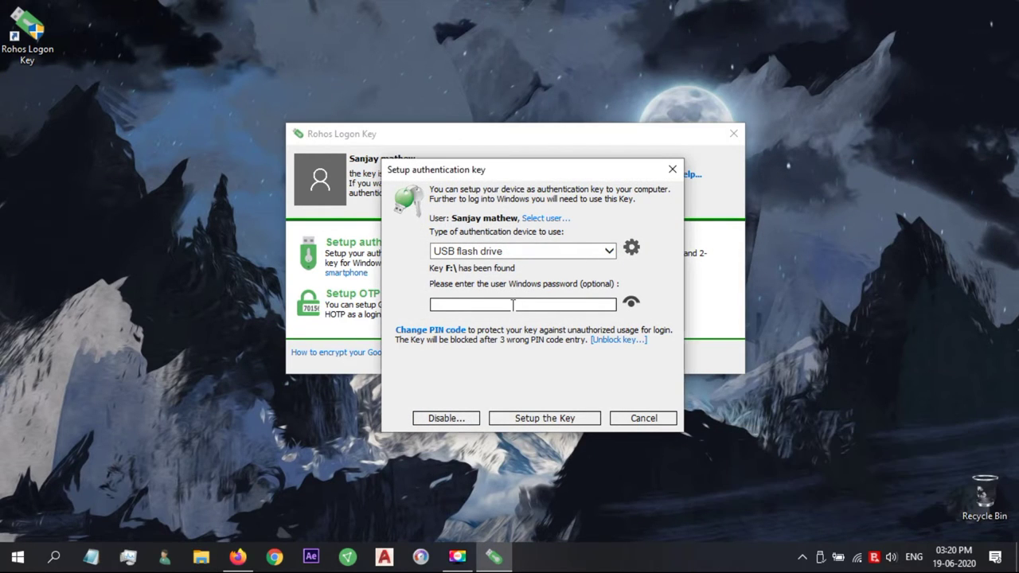
pyautogui.write('********')
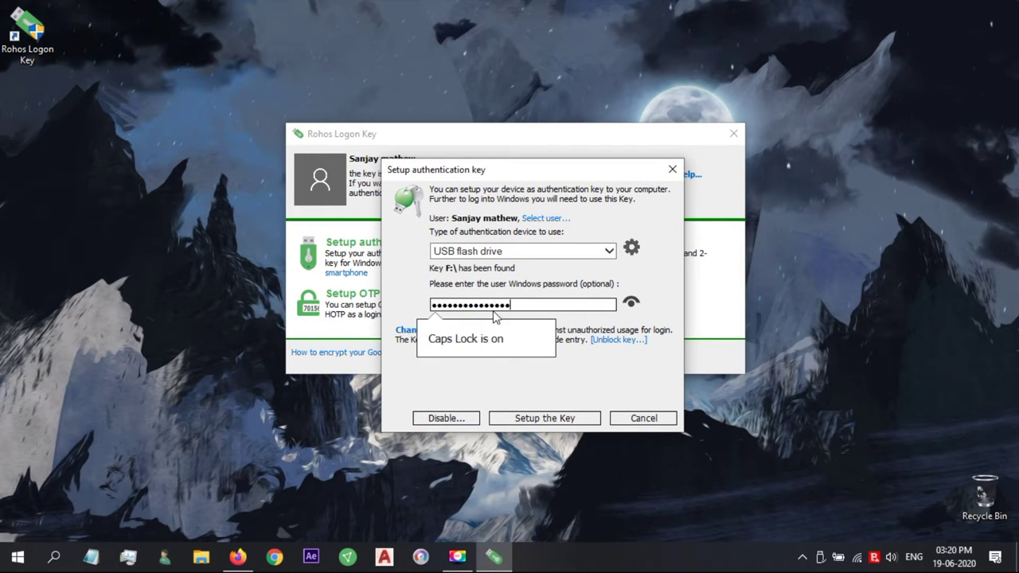
pyautogui.click(560, 421)
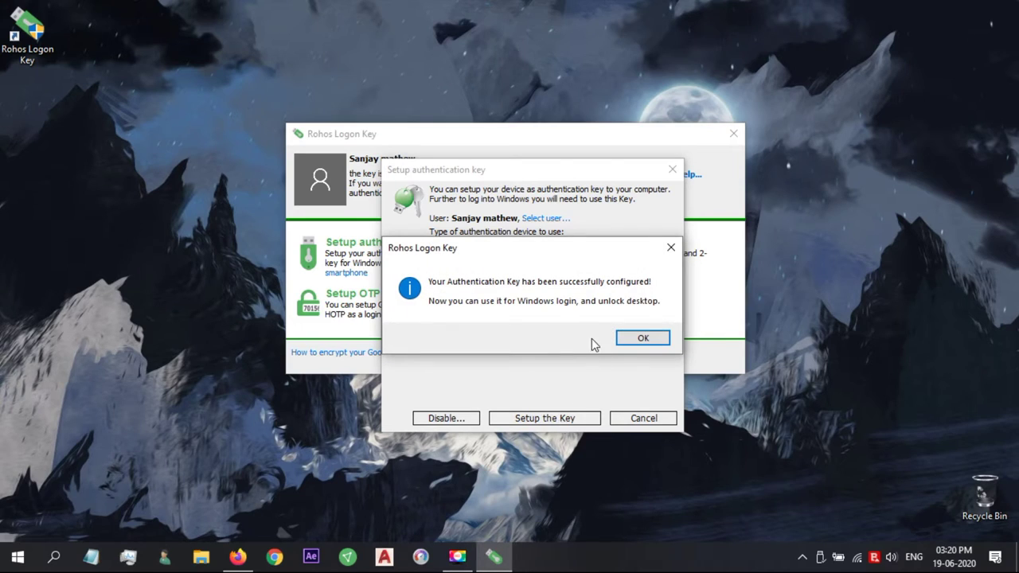
pyautogui.click(642, 340)
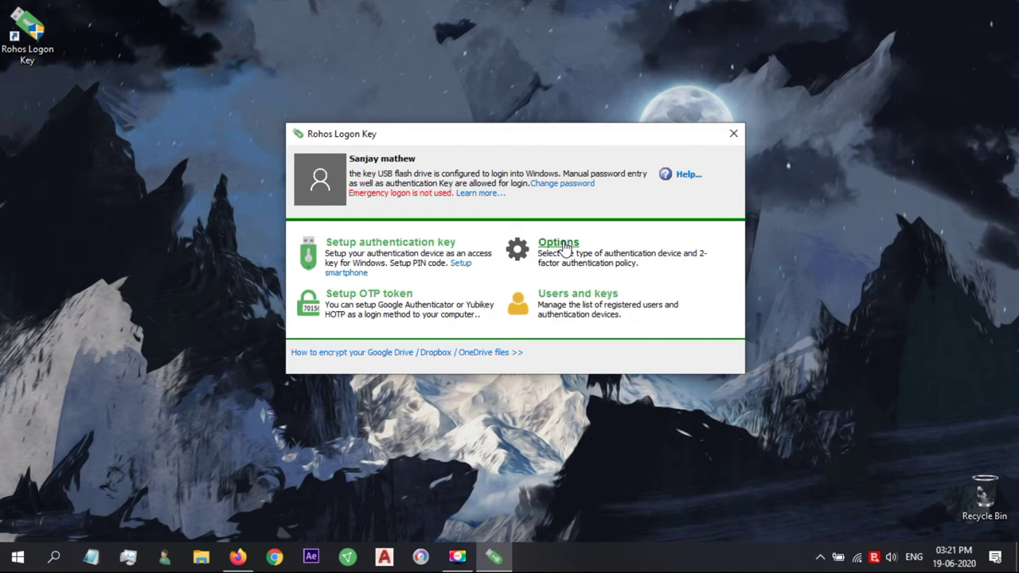
# Set the action on withdrawing the key to Lock computer, and view the Emergency Logon setup without configuring it
pyautogui.click(558, 243)
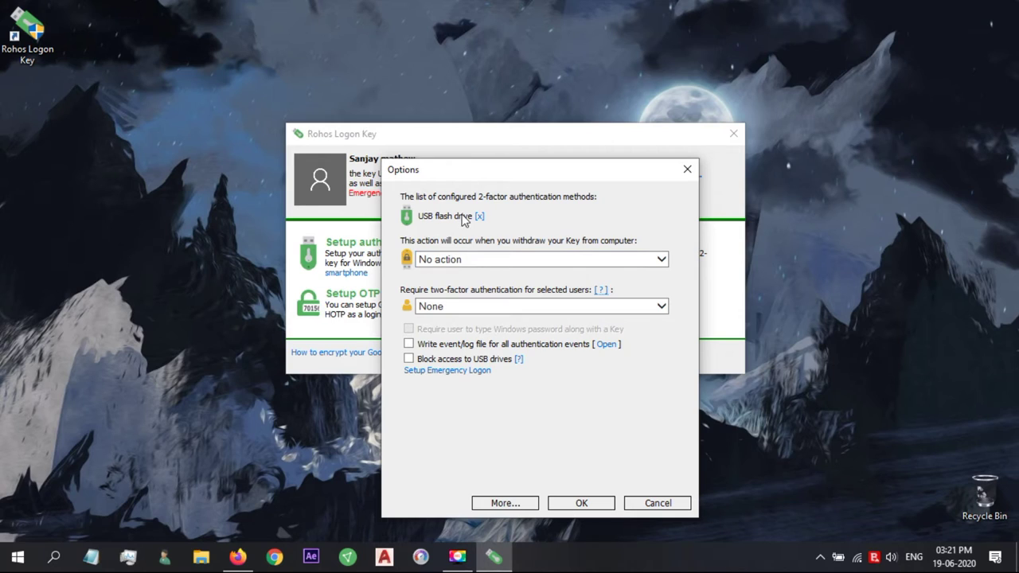
pyautogui.click(457, 262)
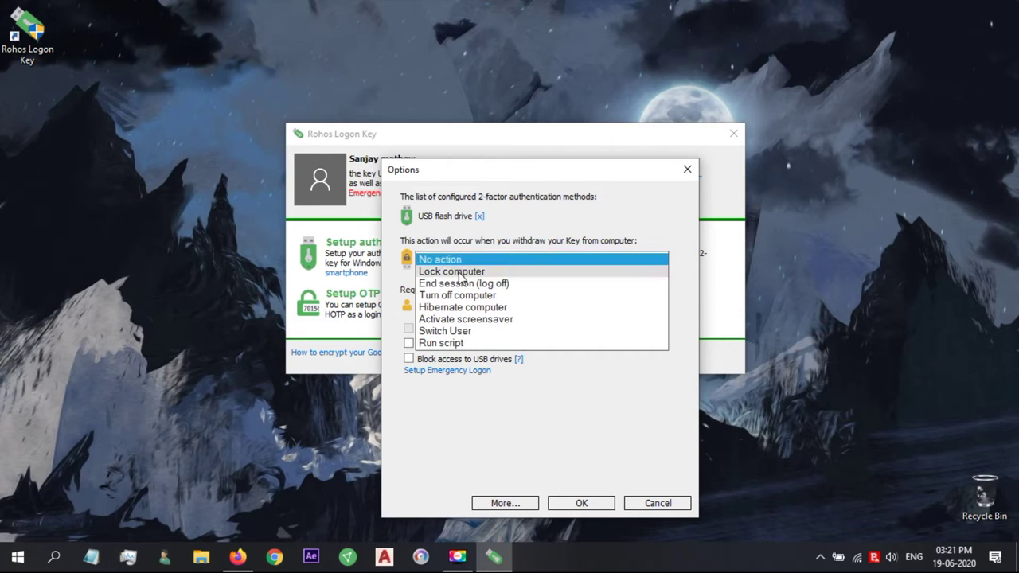
pyautogui.click(460, 271)
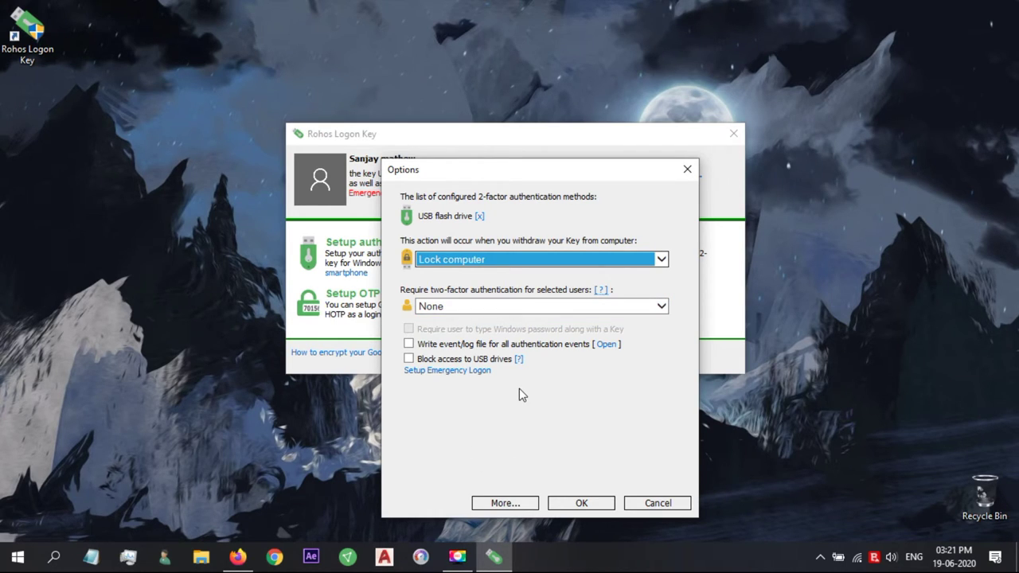
pyautogui.click(467, 371)
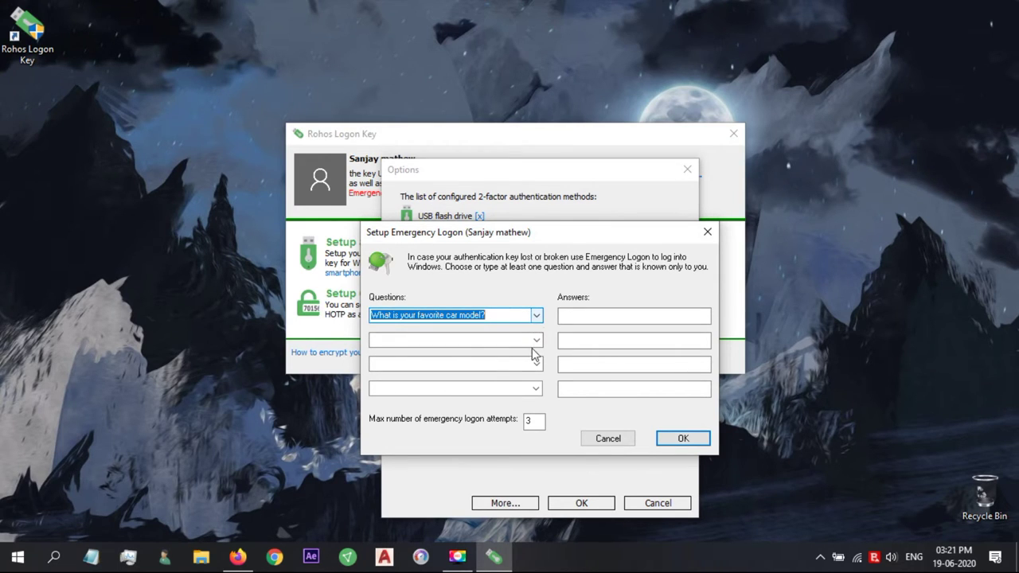
pyautogui.click(608, 441)
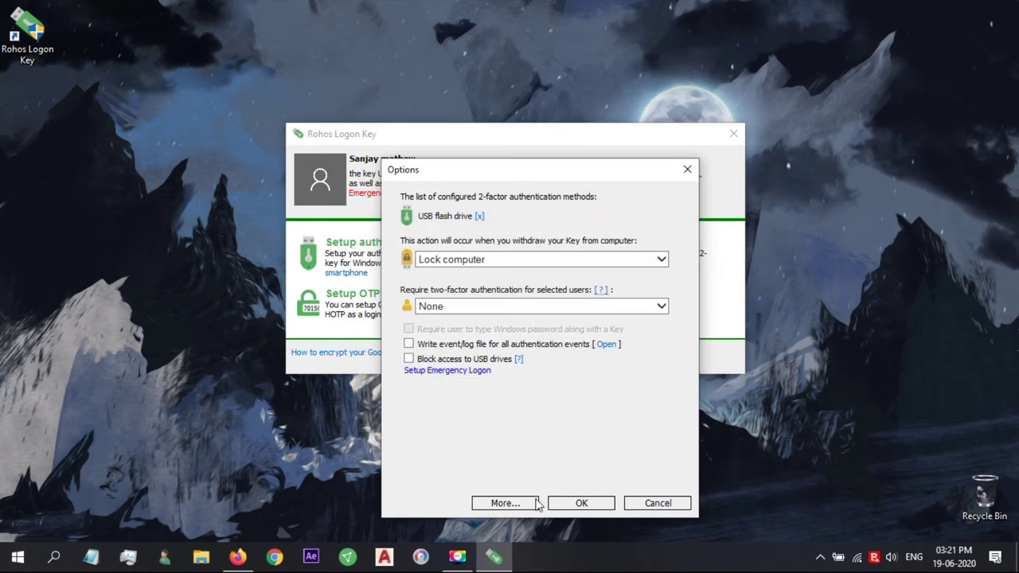
# Enable hiding the Rohos Logon icon from the logon screen in the additional options, and save all options
pyautogui.click(501, 502)
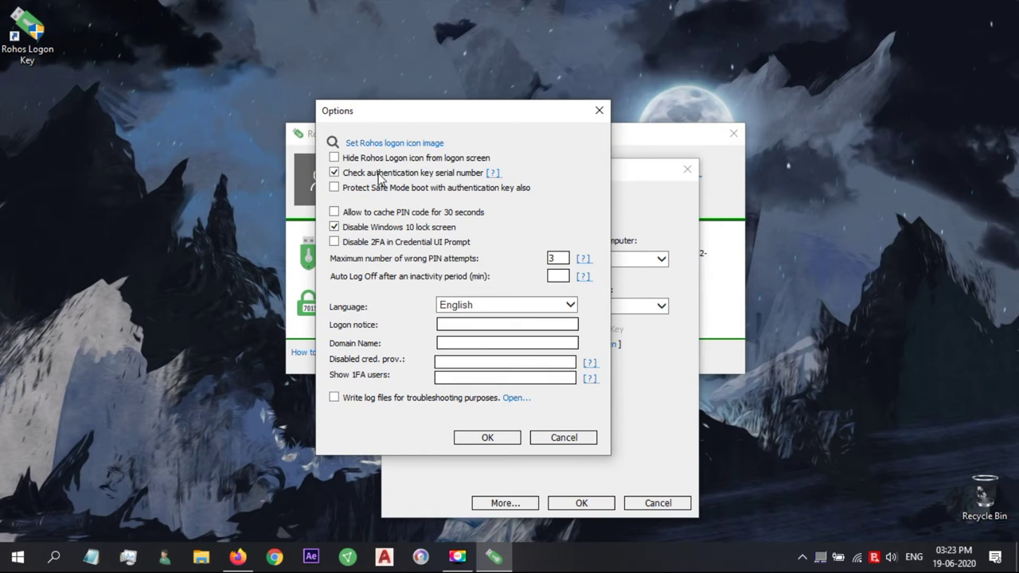
pyautogui.click(335, 158)
pyautogui.click(501, 438)
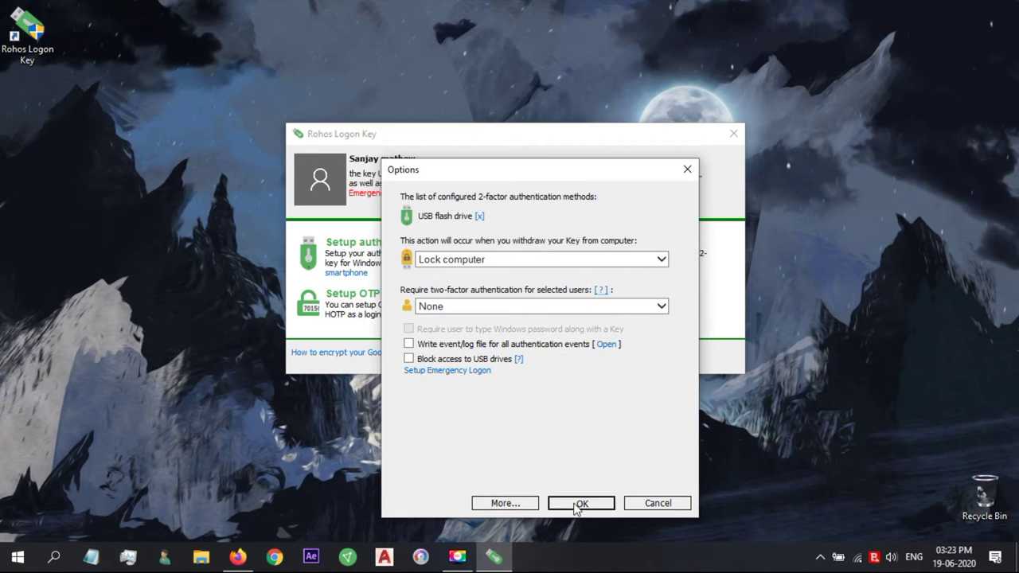
pyautogui.click(580, 503)
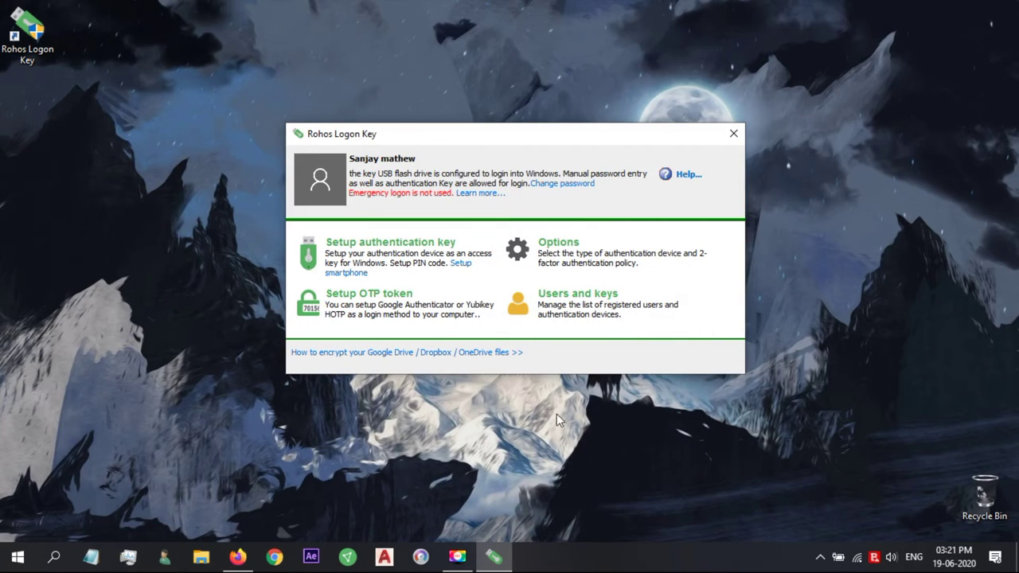
# Examine the key information of the registered user in the users and keys list
pyautogui.click(554, 310)
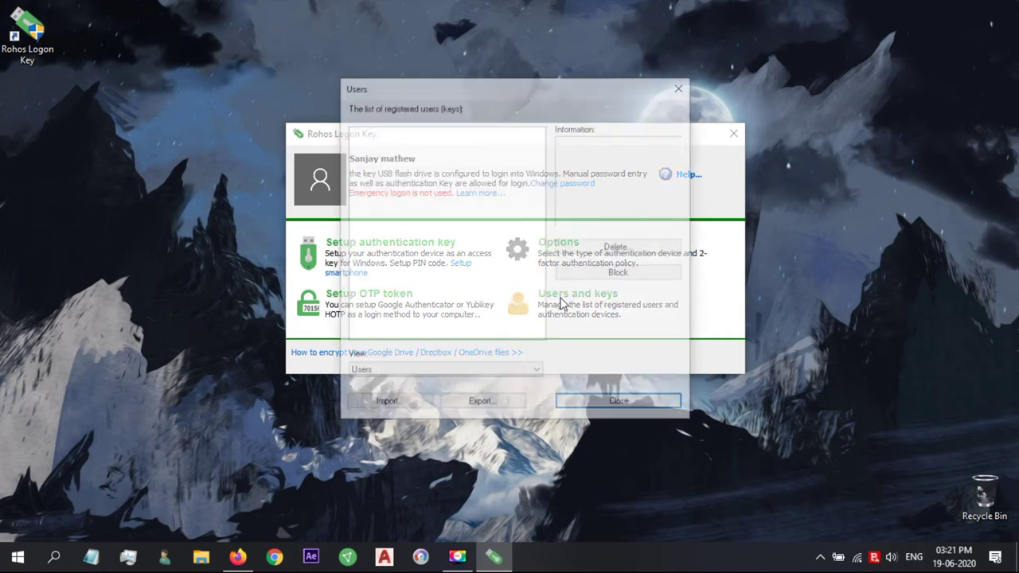
pyautogui.click(381, 135)
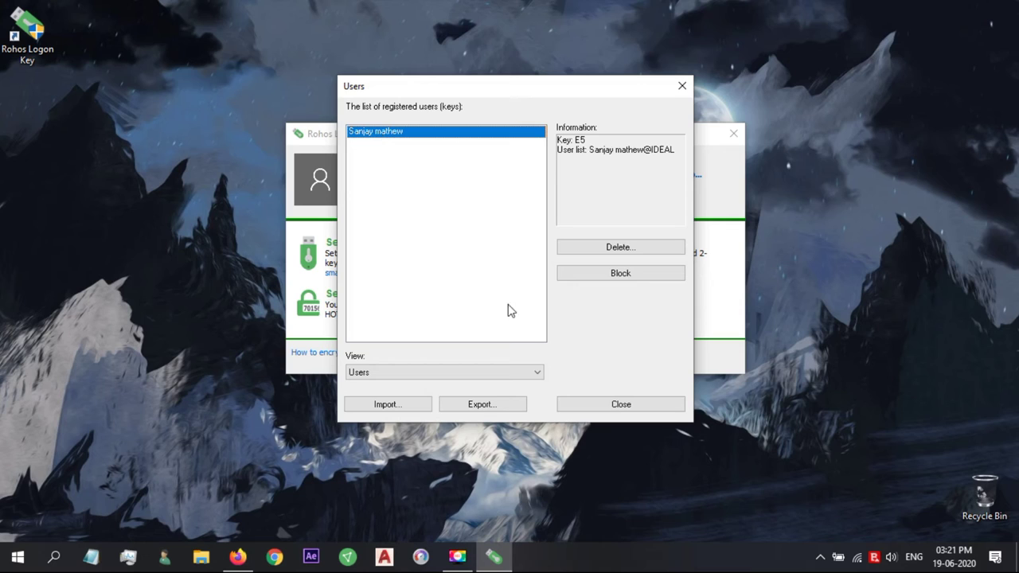
pyautogui.click(602, 405)
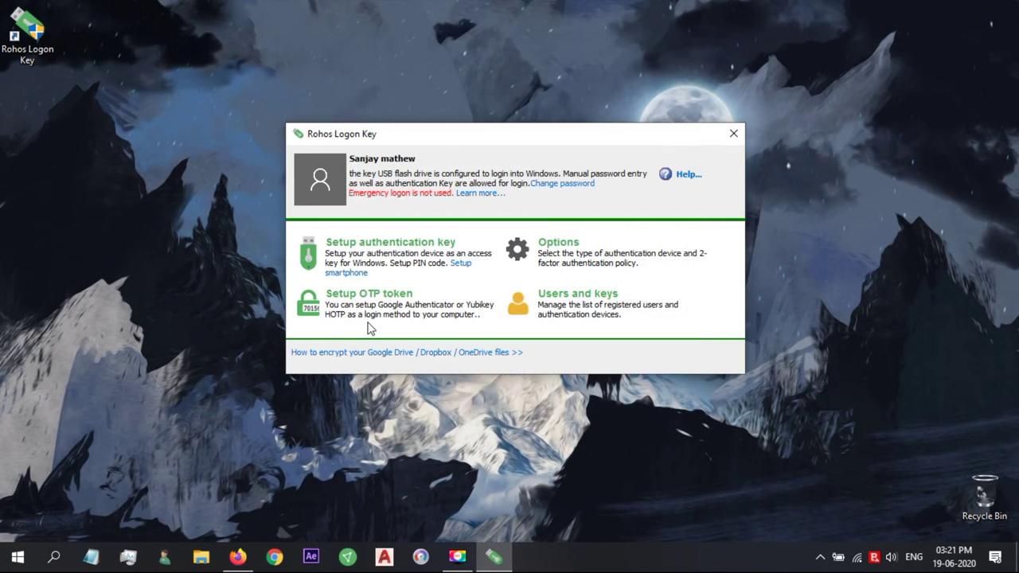
# View the OTP token setup with Google Authenticator TOTP and its QR code, leaving without setting up the token
pyautogui.click(370, 298)
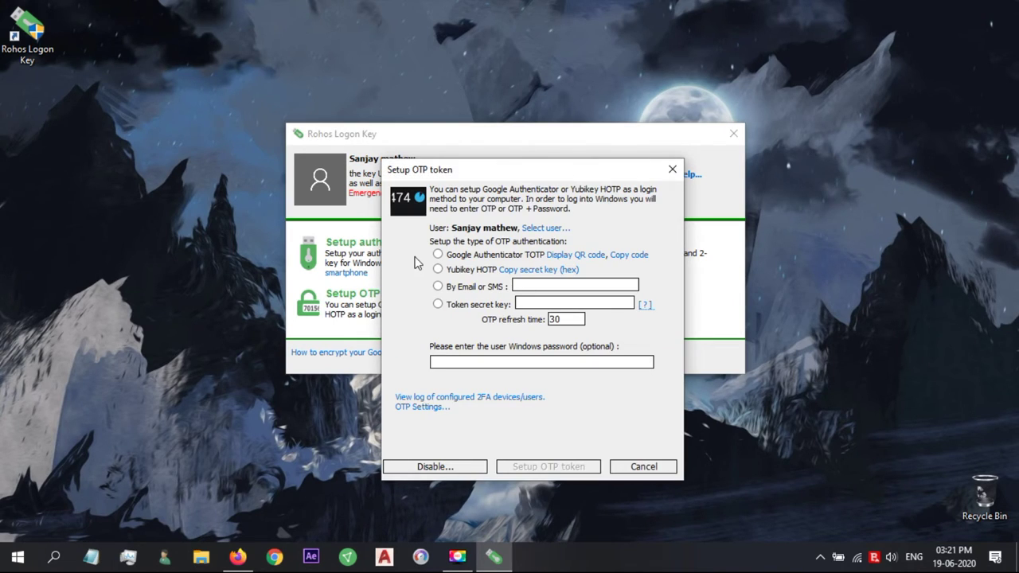
pyautogui.click(437, 256)
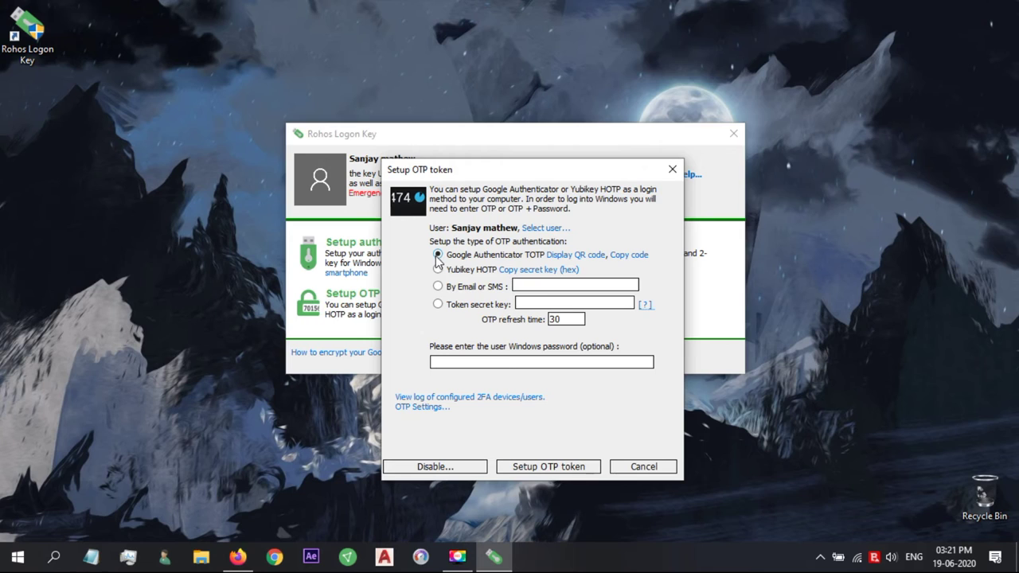
pyautogui.click(575, 254)
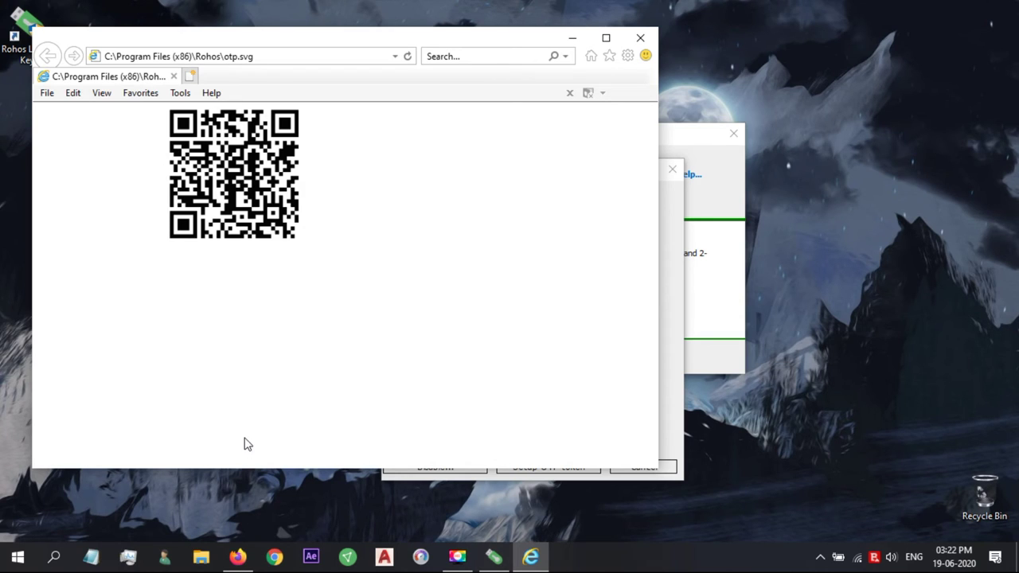
pyautogui.click(636, 36)
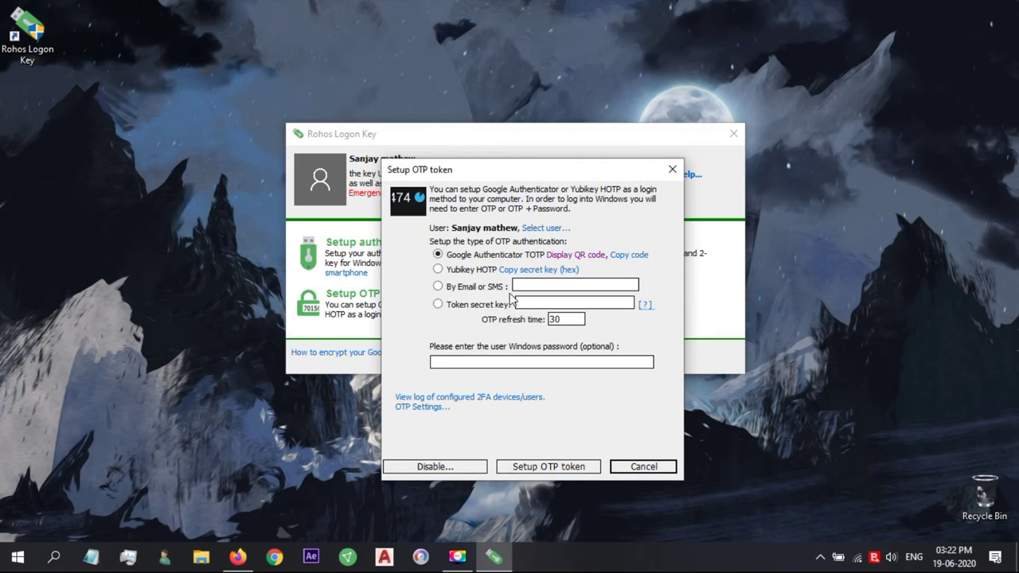
pyautogui.click(641, 466)
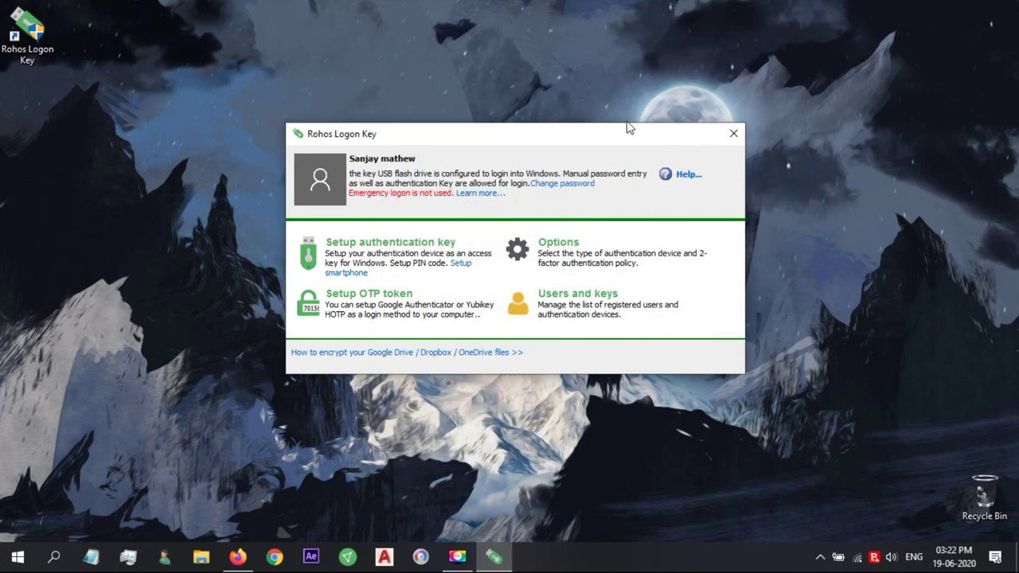
# Close Rohos Logon Key and lock the computer
pyautogui.click(733, 133)
pyautogui.click(17, 556)
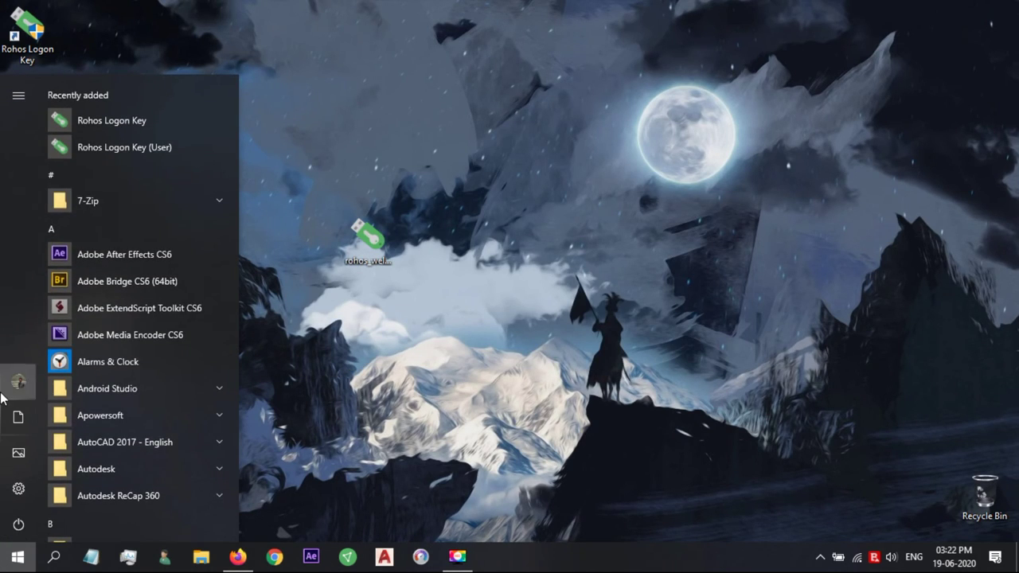
pyautogui.click(19, 386)
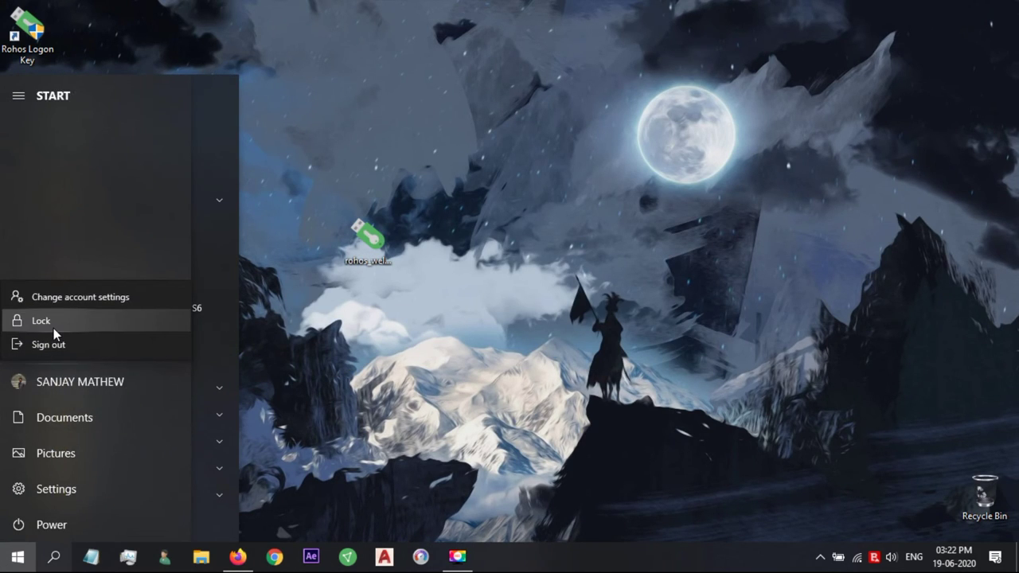
pyautogui.click(55, 328)
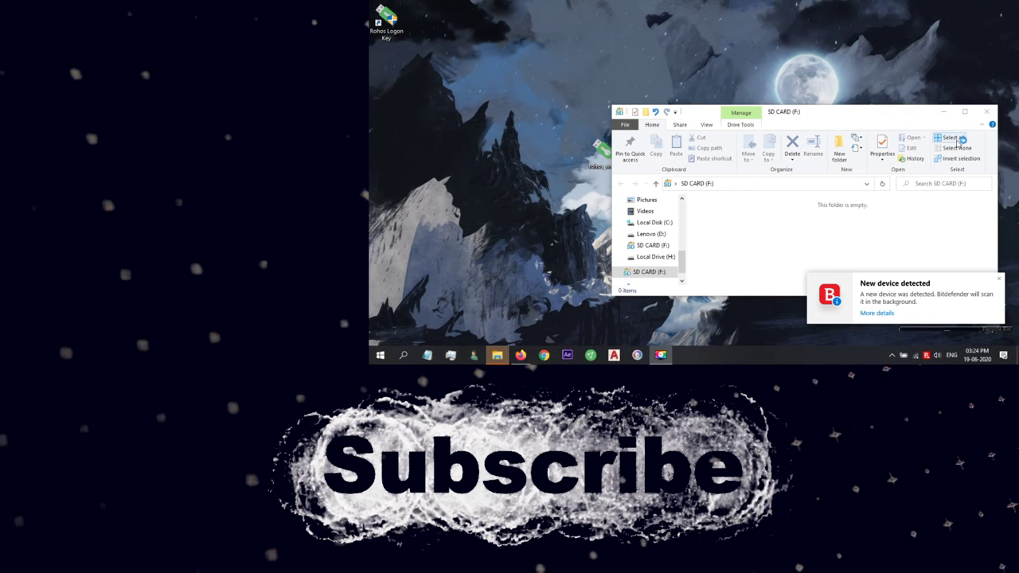
# Close the SD CARD (F:) folder window
pyautogui.click(987, 109)
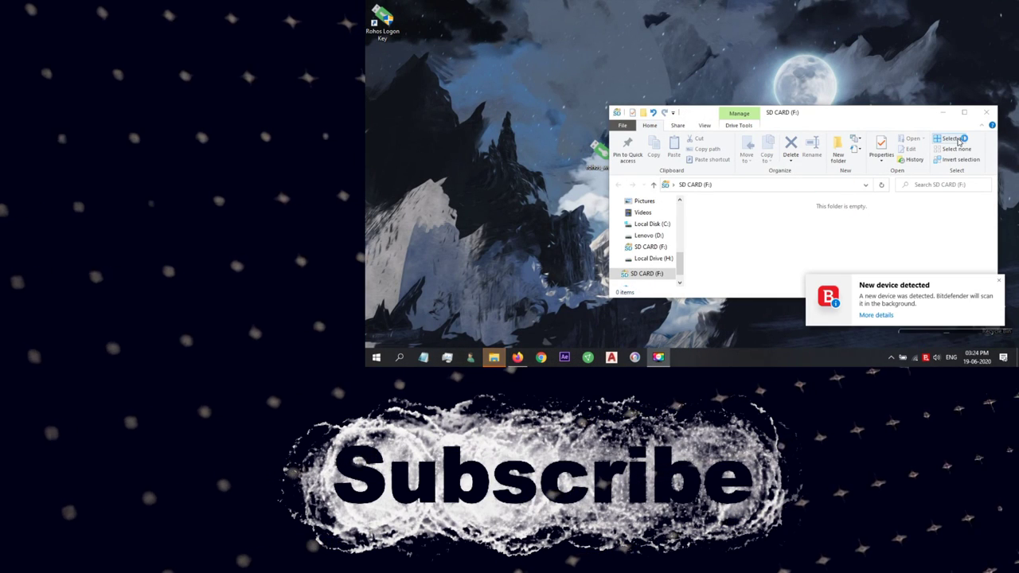
pyautogui.click(987, 111)
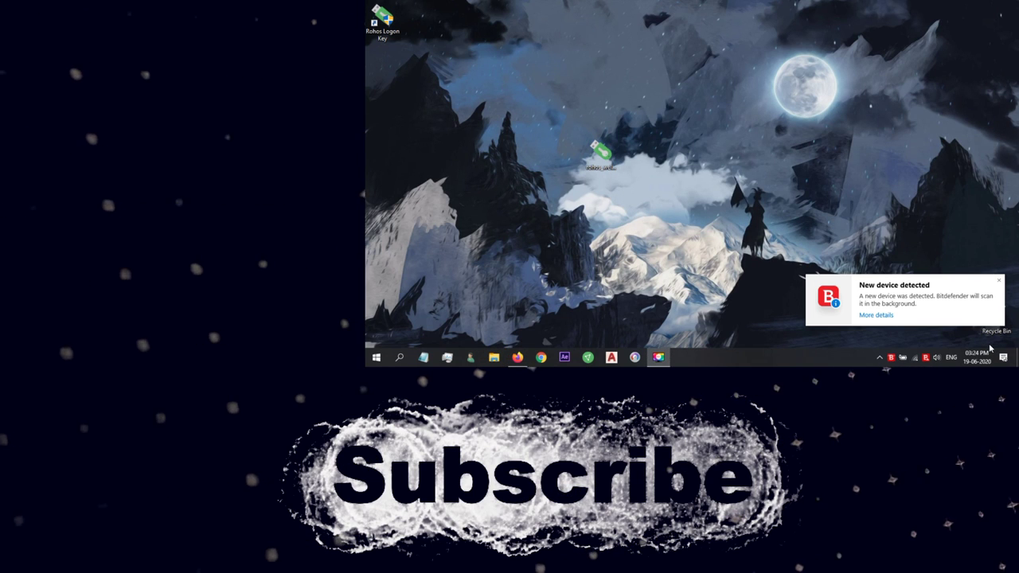